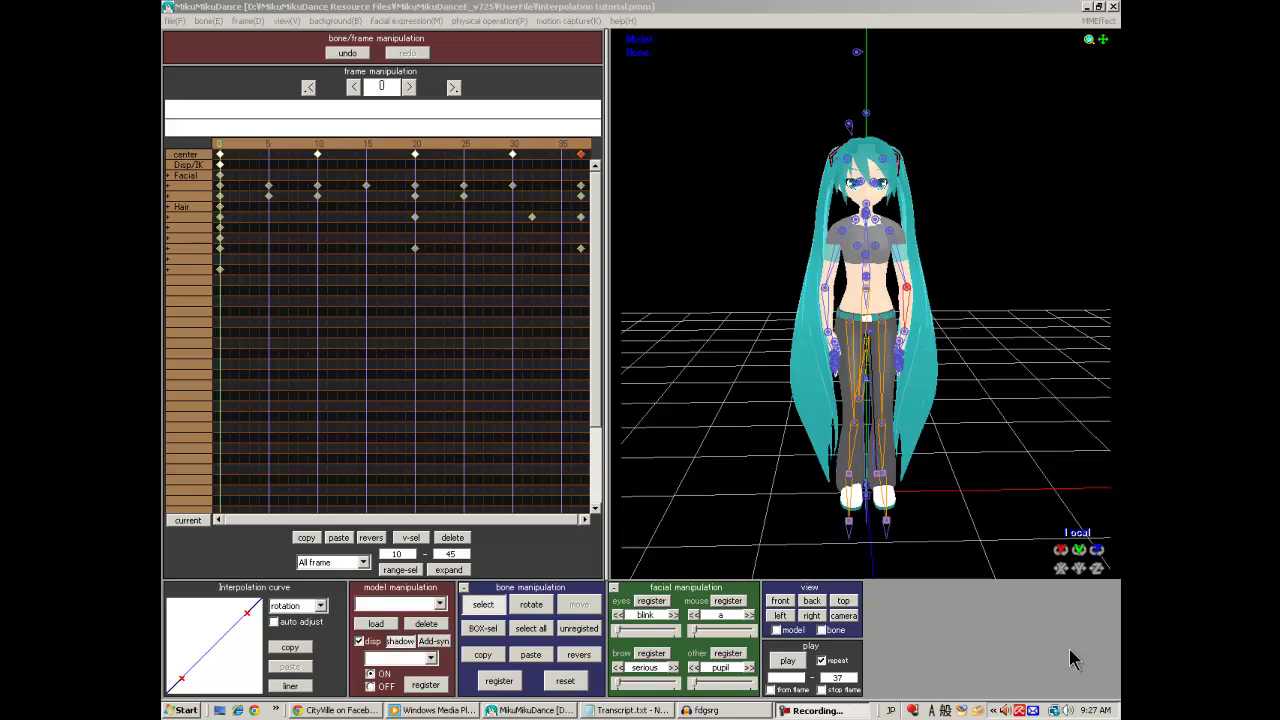
- Read the transcript notes and play the jumping-jacks animation with its default straight interpolation curve
{"action": "left_click", "coordinate": [630, 710]}
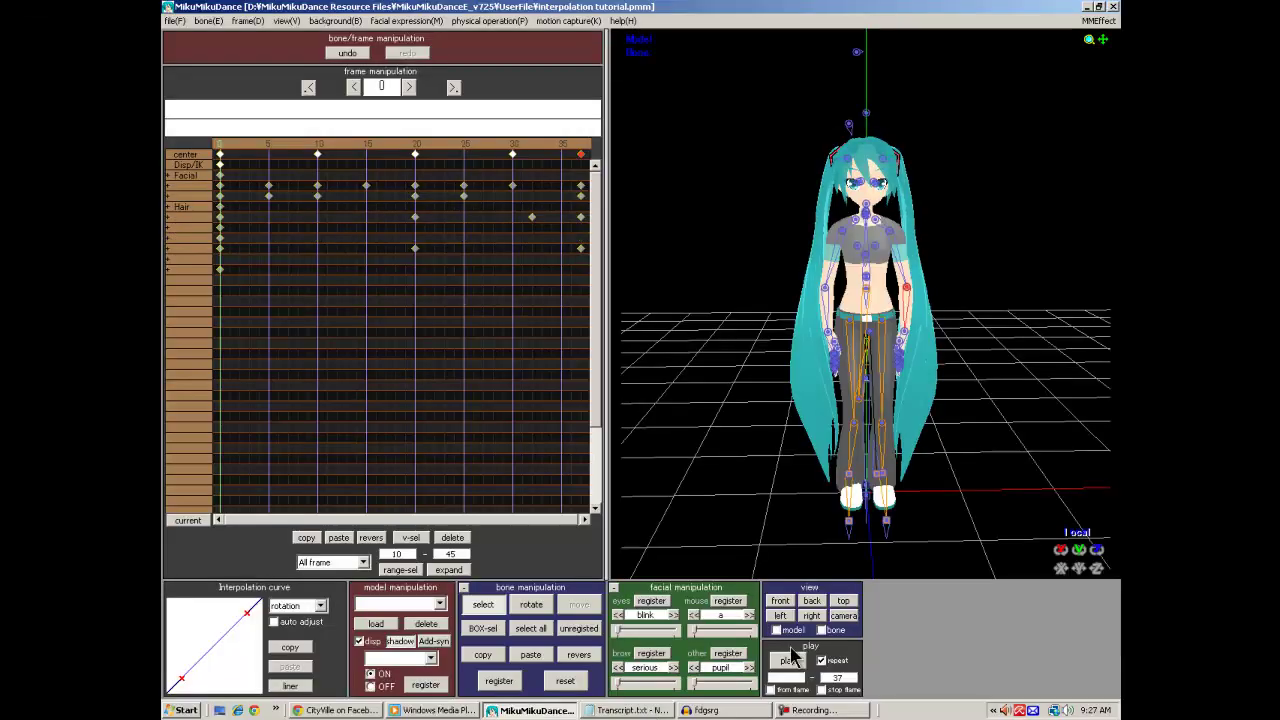
{"action": "left_click", "coordinate": [787, 661]}
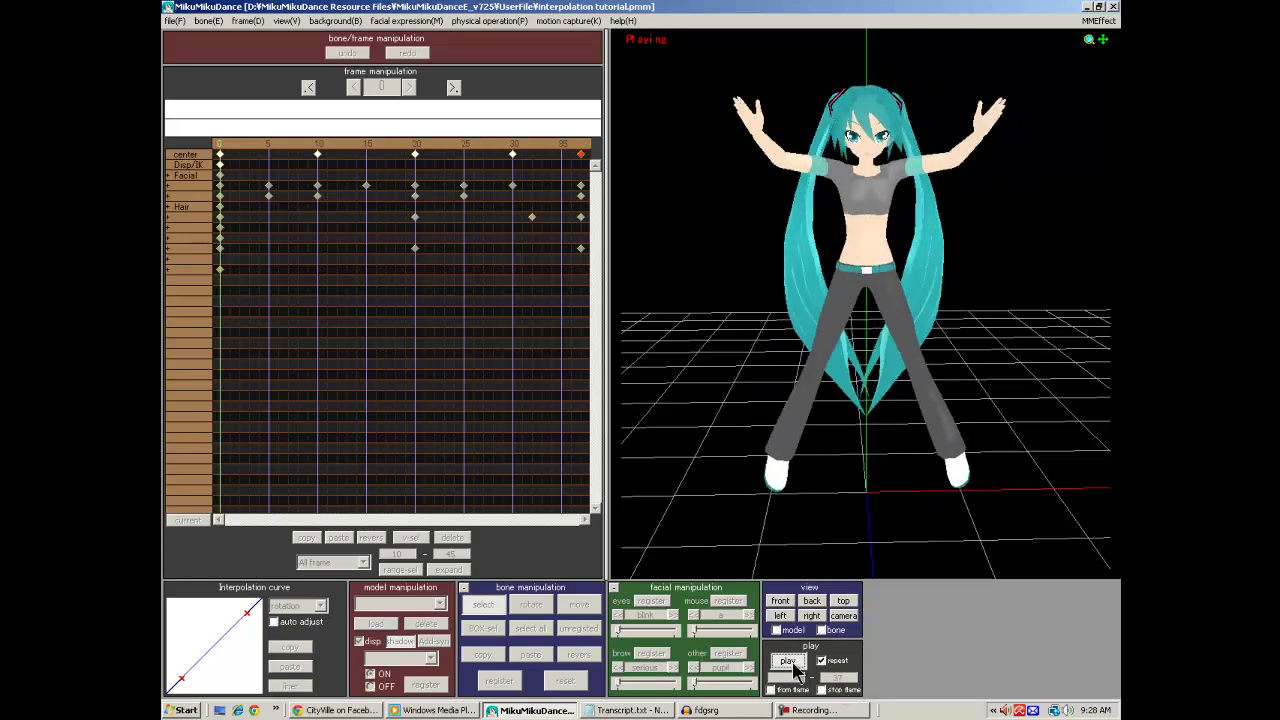
{"action": "left_click", "coordinate": [794, 665]}
{"action": "left_click", "coordinate": [794, 665]}
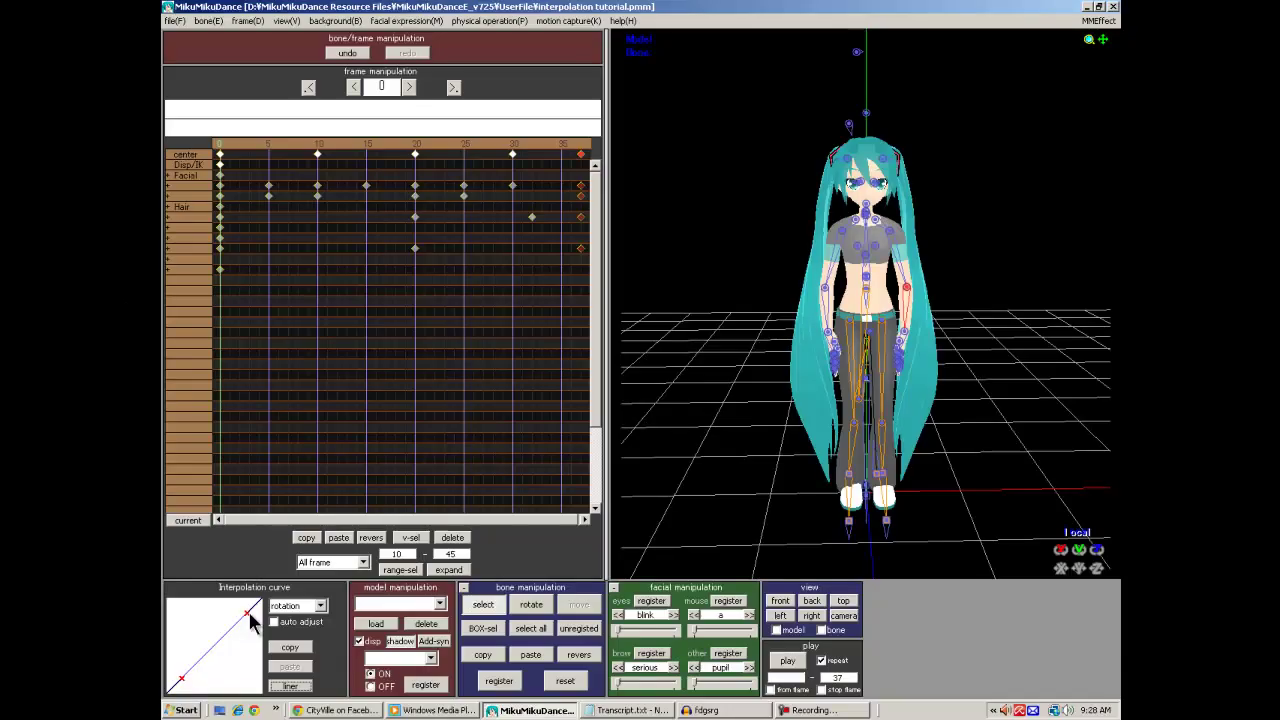
- Bend the last and frame-20 keyframe curves to stay flat, then rise sharply
{"action": "left_click_drag", "start_coordinate": [249, 611], "coordinate": [268, 703]}
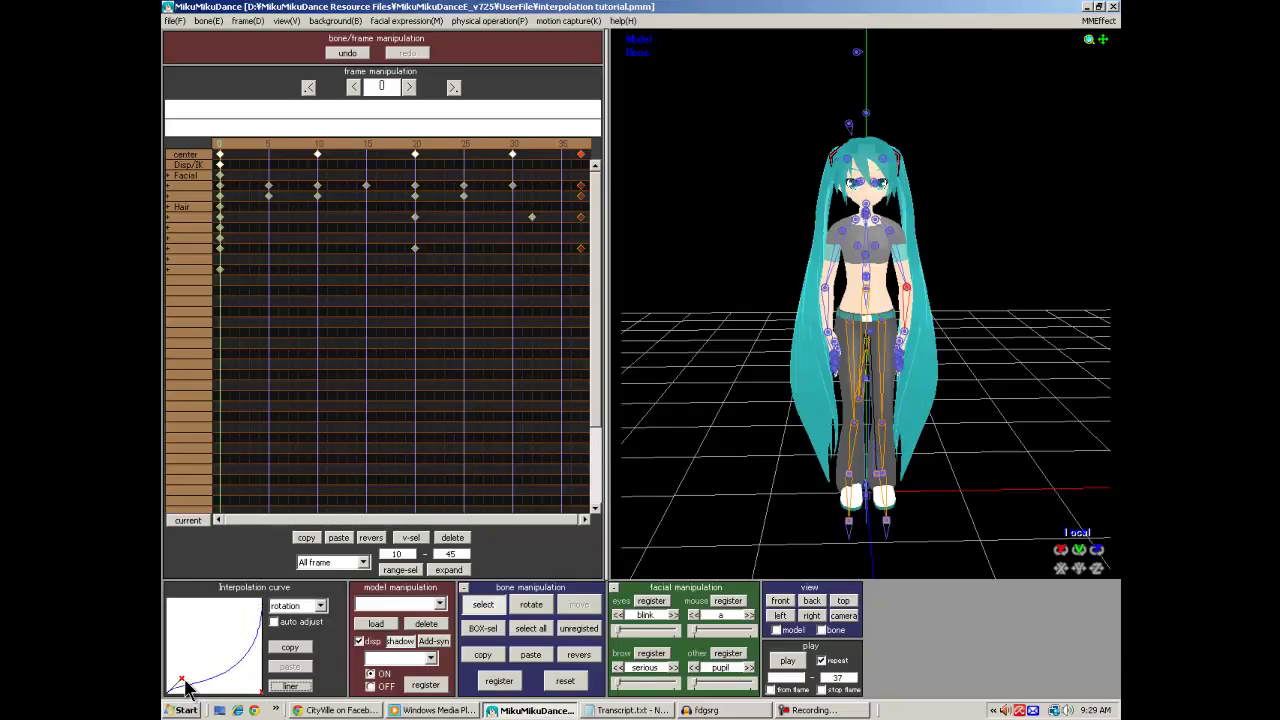
{"action": "left_click_drag", "start_coordinate": [181, 680], "coordinate": [234, 694]}
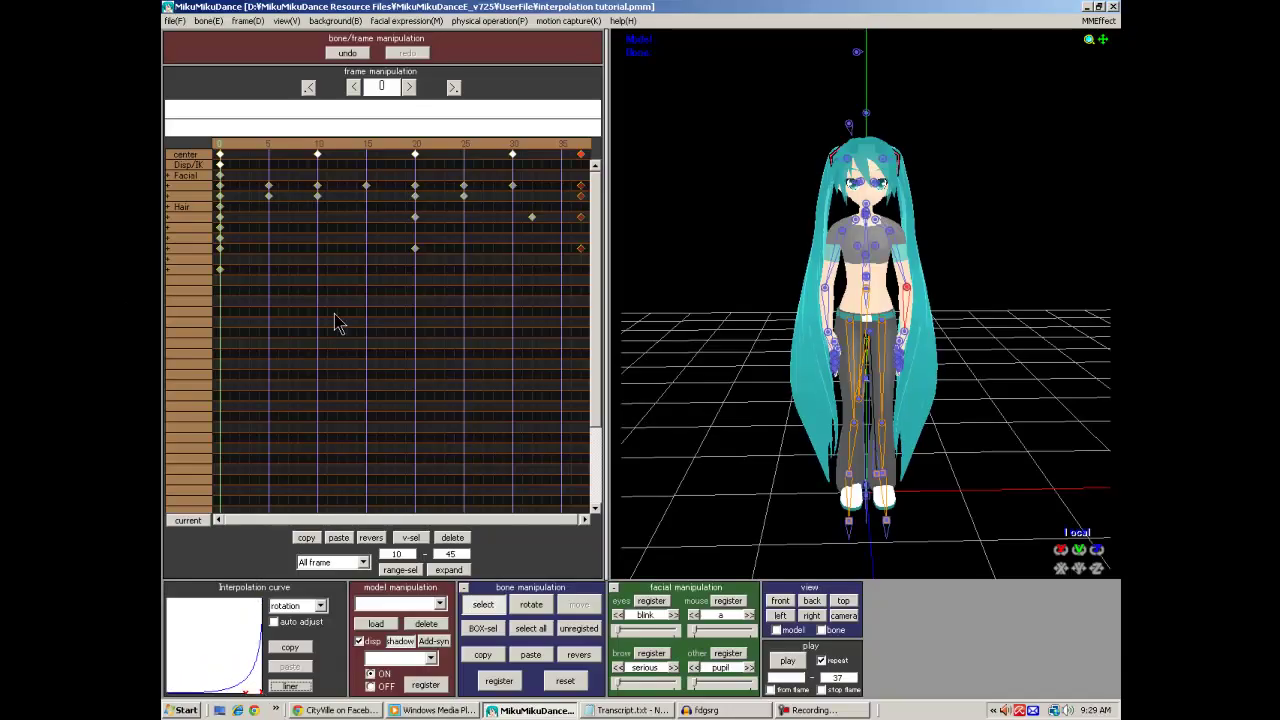
{"action": "left_click", "coordinate": [415, 155]}
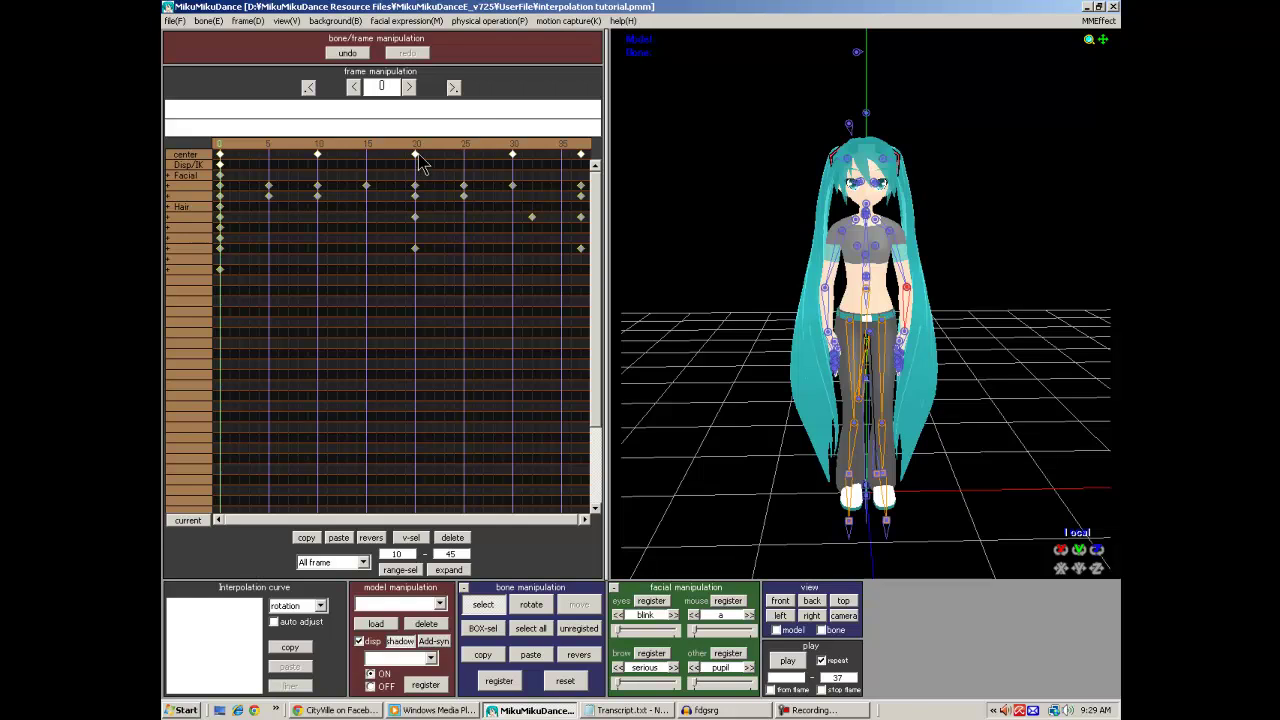
{"action": "left_click", "coordinate": [411, 537]}
{"action": "left_click_drag", "start_coordinate": [247, 612], "coordinate": [266, 700]}
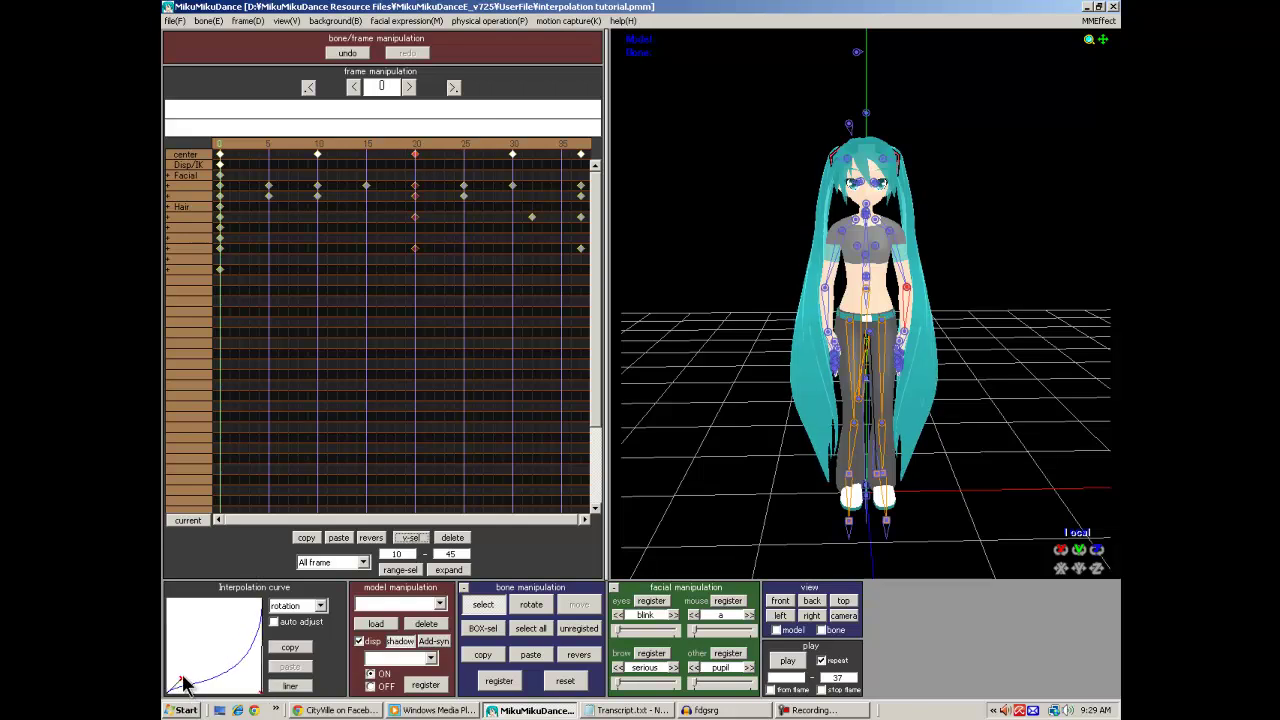
{"action": "left_click_drag", "start_coordinate": [181, 680], "coordinate": [250, 690]}
- Preview the slow-then-steep jumping jacks and return to the transcript notes
{"action": "left_click", "coordinate": [788, 661]}
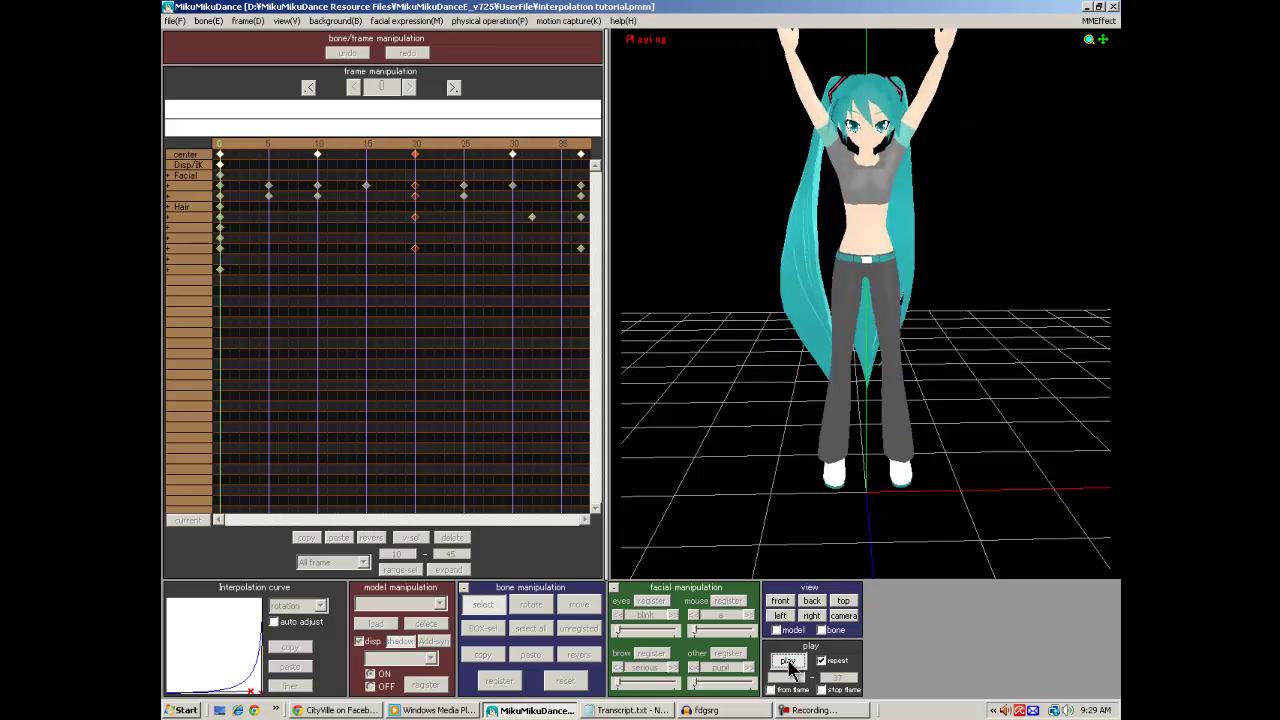
{"action": "left_click", "coordinate": [788, 663]}
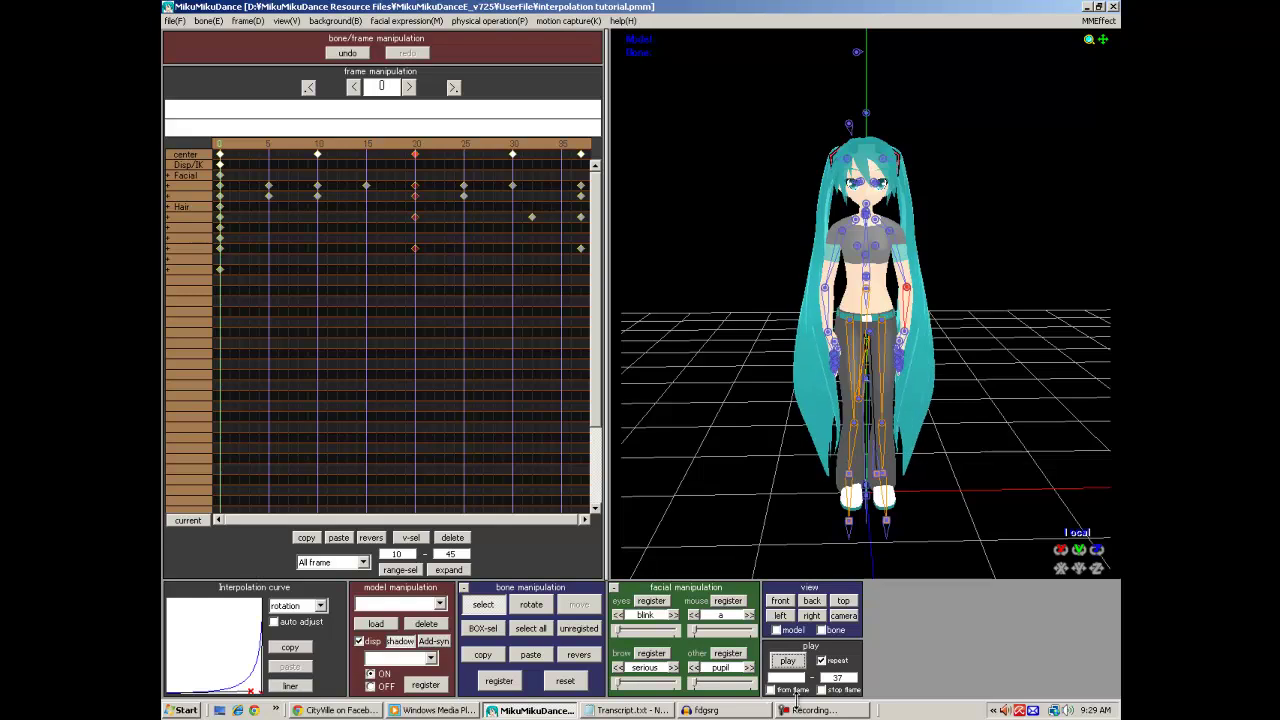
{"action": "left_click", "coordinate": [640, 712]}
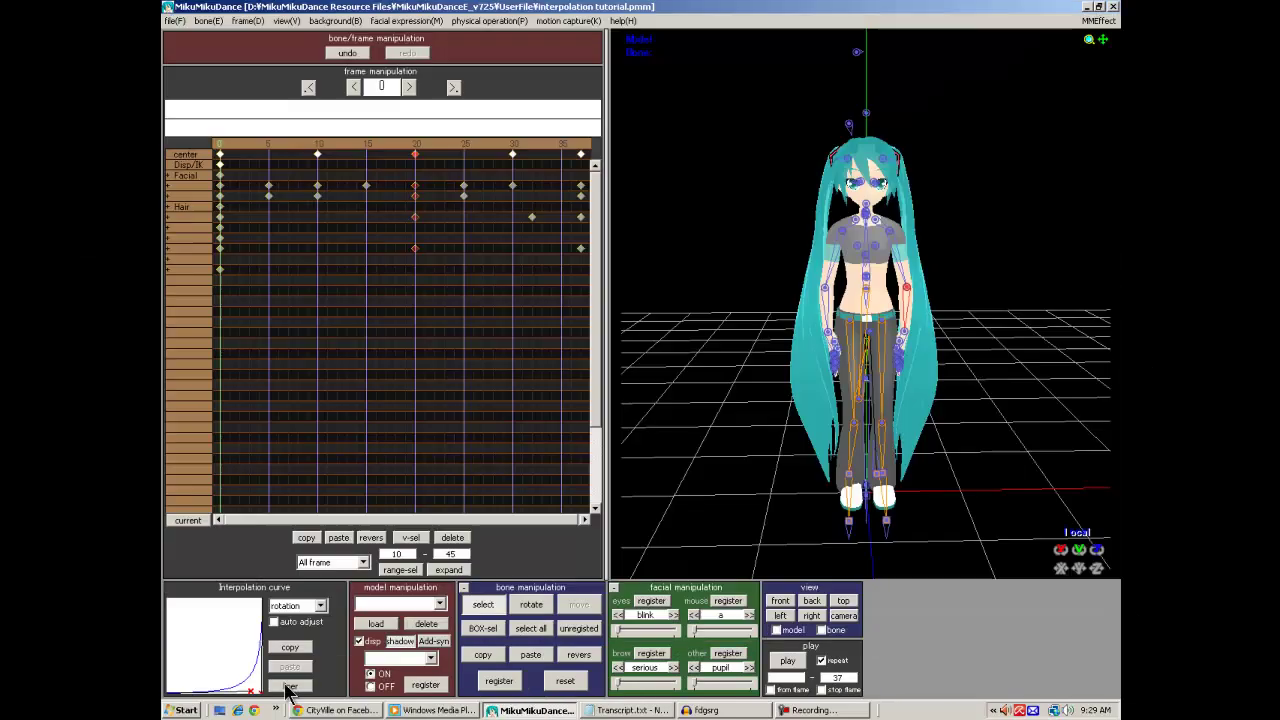
- Bend the frame-20 curve to rise early, then reset all last-frame keys to linear
{"action": "left_click_drag", "start_coordinate": [244, 622], "coordinate": [187, 612]}
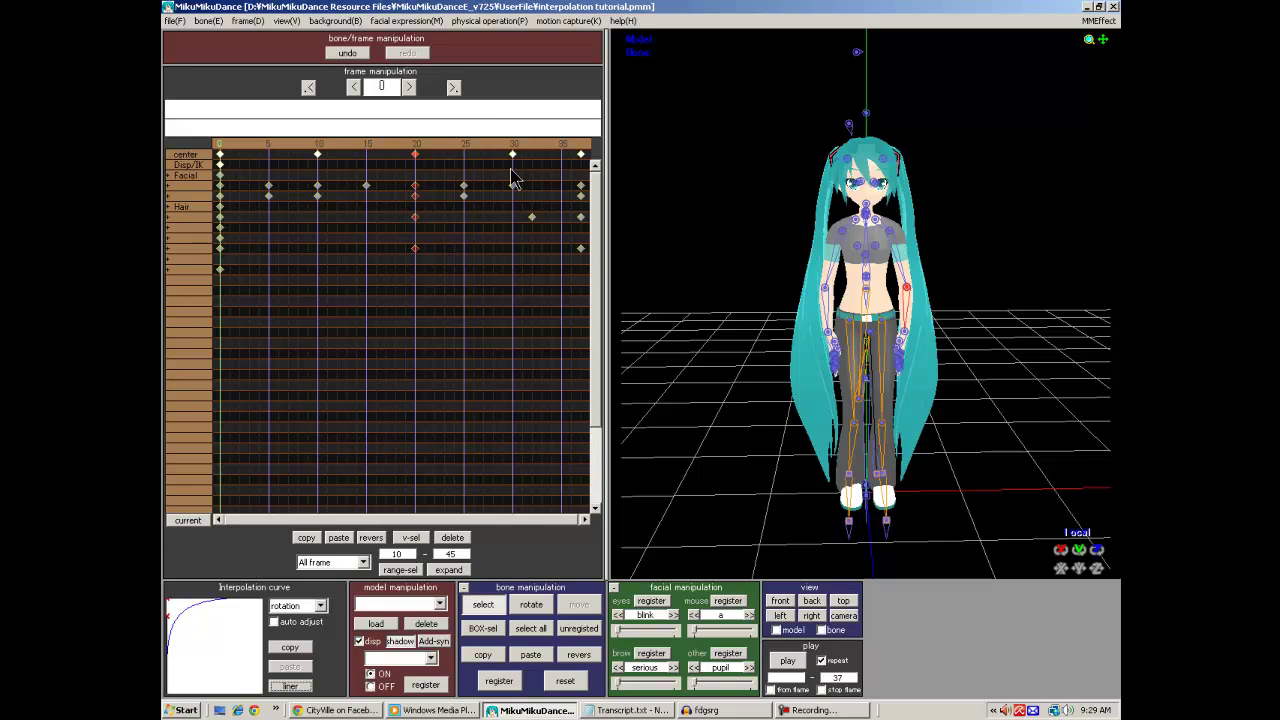
{"action": "left_click", "coordinate": [581, 153]}
{"action": "left_click", "coordinate": [422, 538]}
{"action": "left_click", "coordinate": [290, 685]}
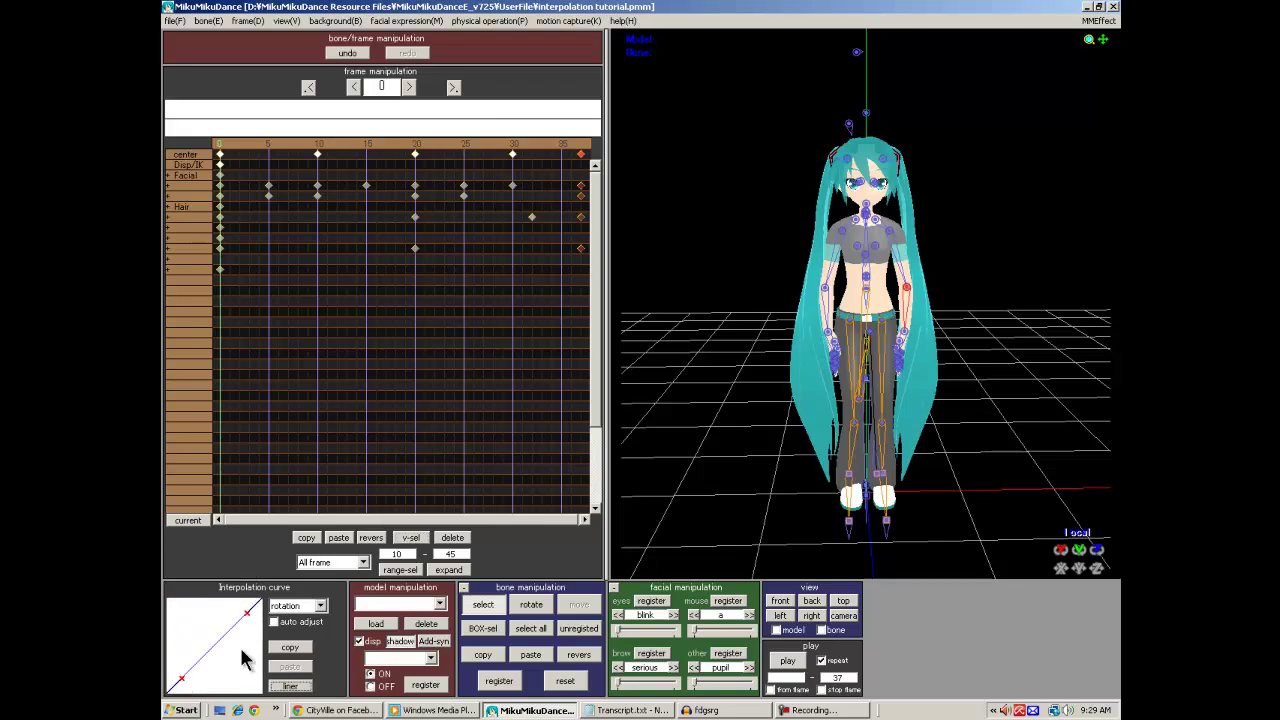
- Make the last keyframes rise steeply and level off, then preview the soft arm stop
{"action": "left_click_drag", "start_coordinate": [251, 609], "coordinate": [175, 607]}
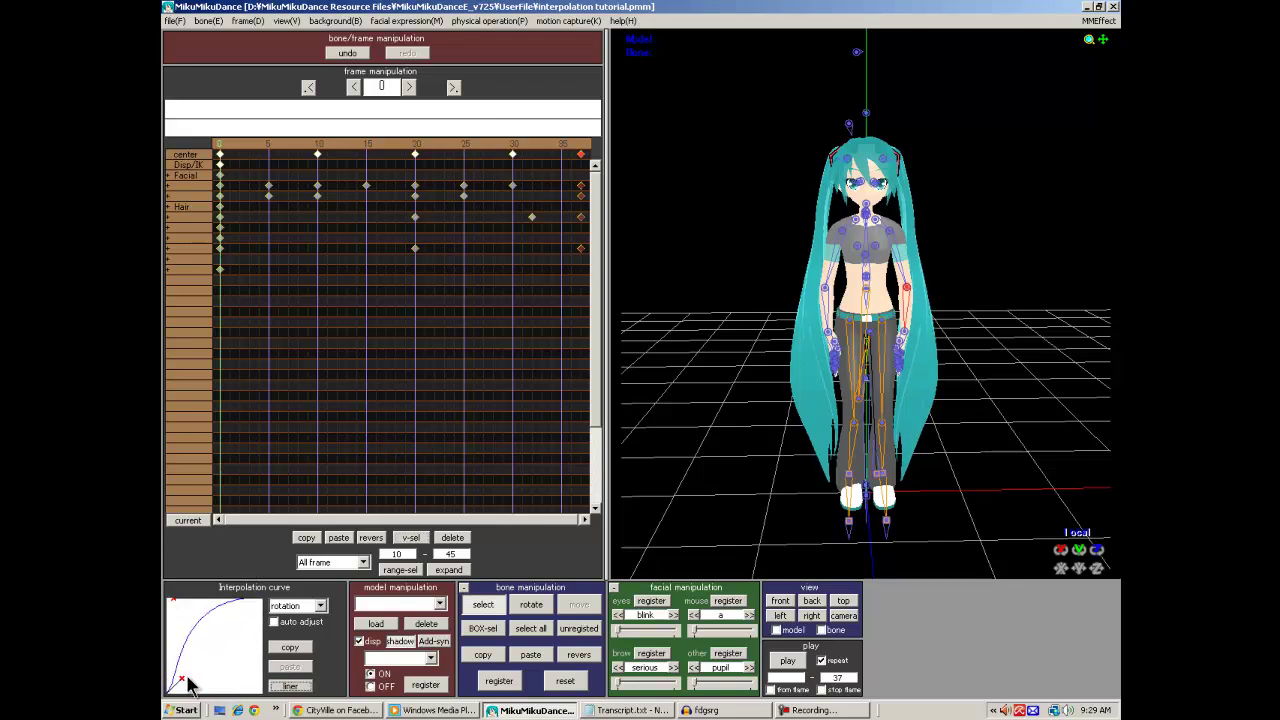
{"action": "left_click_drag", "start_coordinate": [181, 679], "coordinate": [171, 626]}
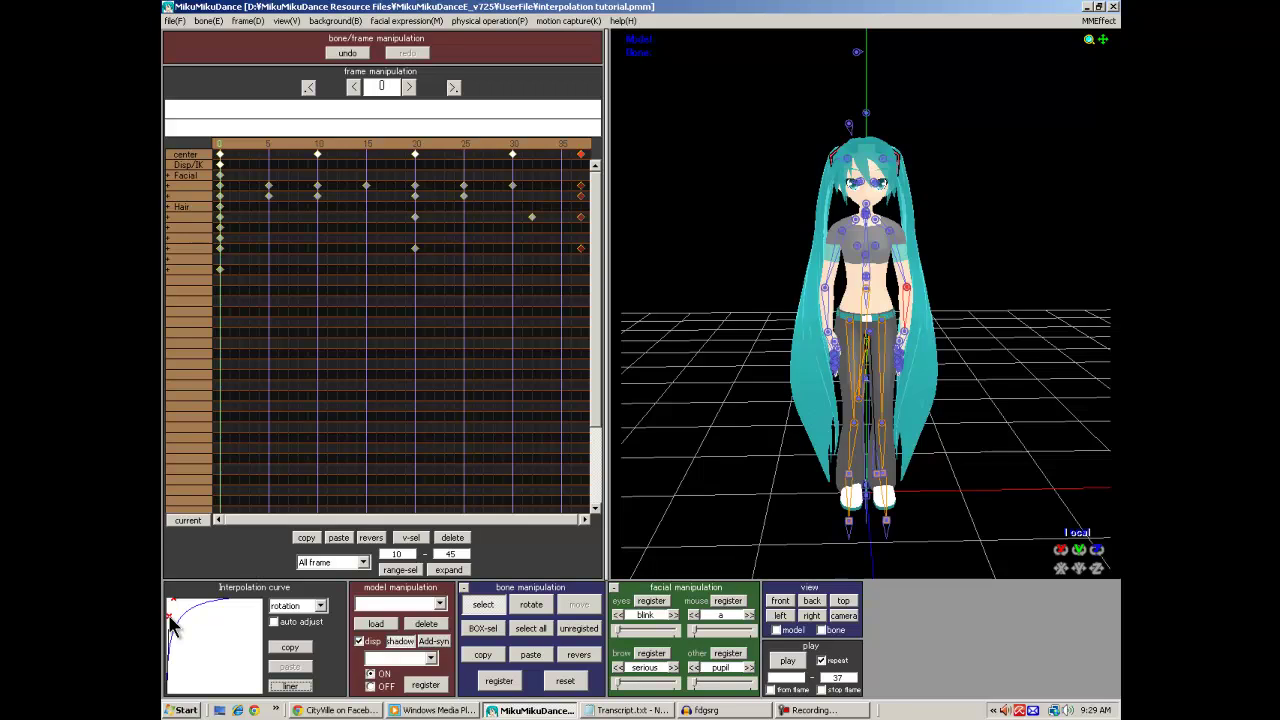
{"action": "left_click", "coordinate": [789, 663]}
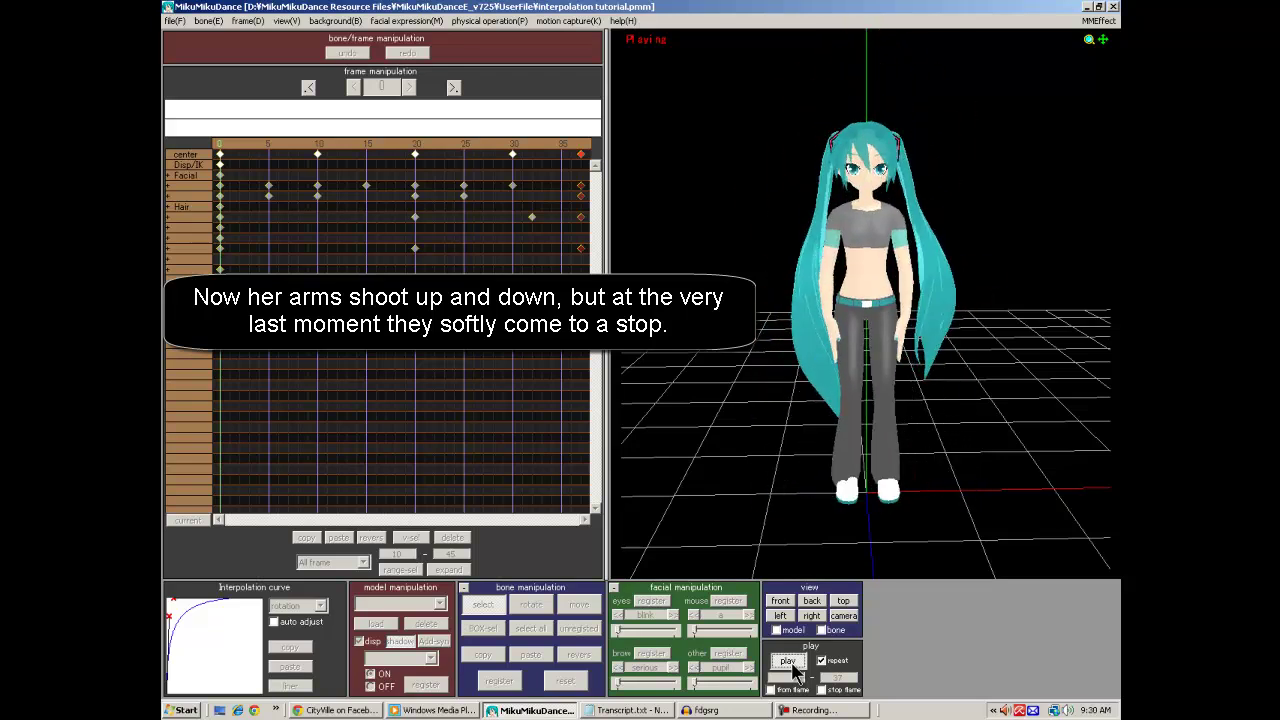
{"action": "left_click", "coordinate": [788, 662]}
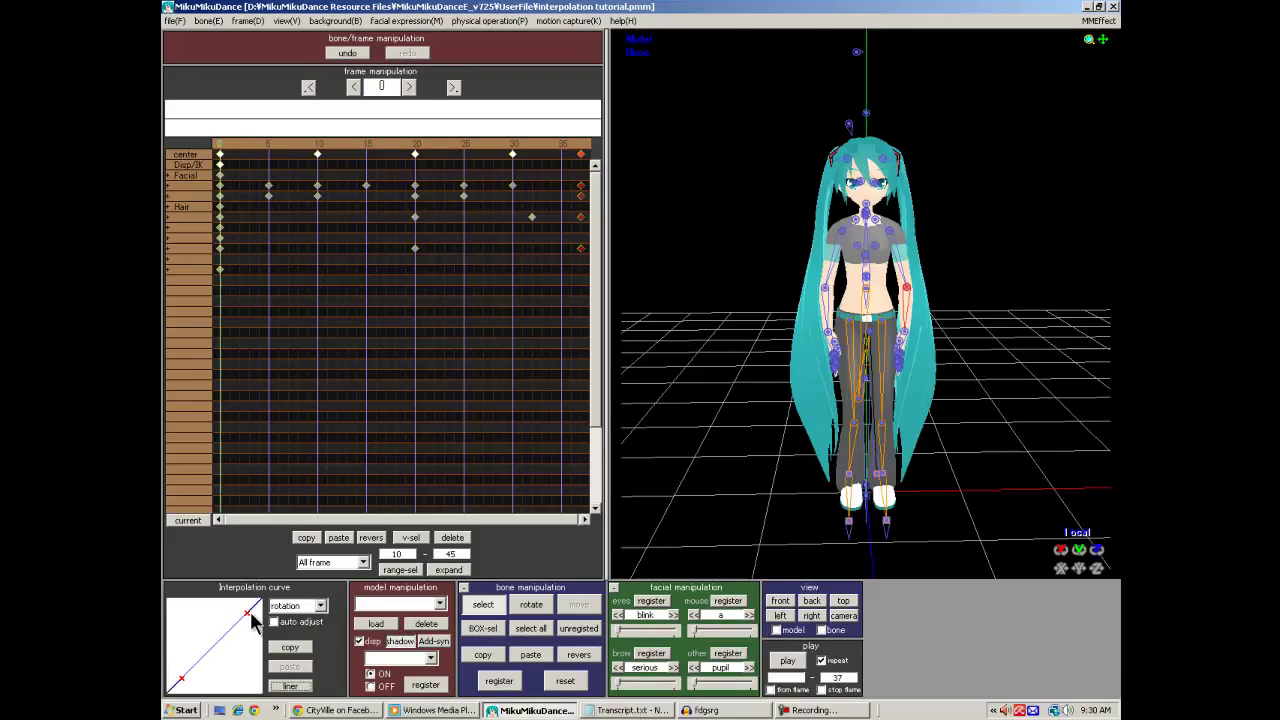
- Shape the frame-20 arm curve into an S, resetting to linear first, and preview the jumping jacks
{"action": "left_click_drag", "start_coordinate": [252, 618], "coordinate": [264, 695]}
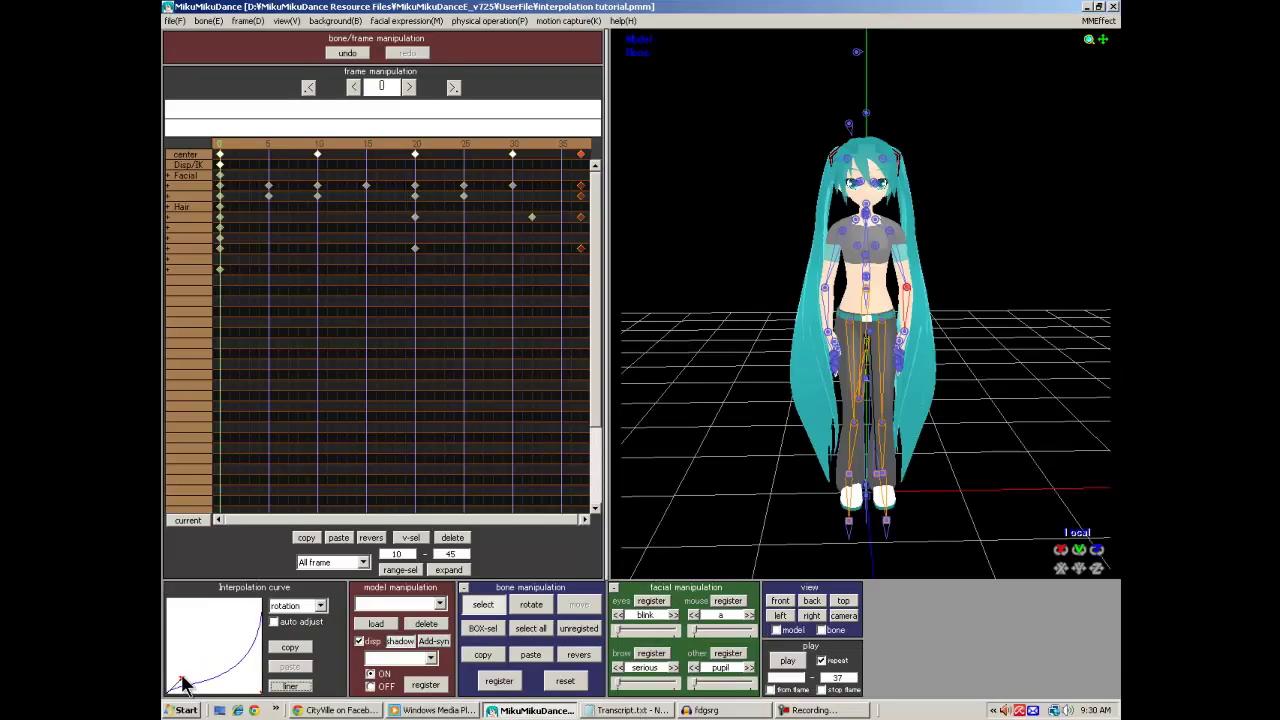
{"action": "left_click_drag", "start_coordinate": [183, 684], "coordinate": [169, 598]}
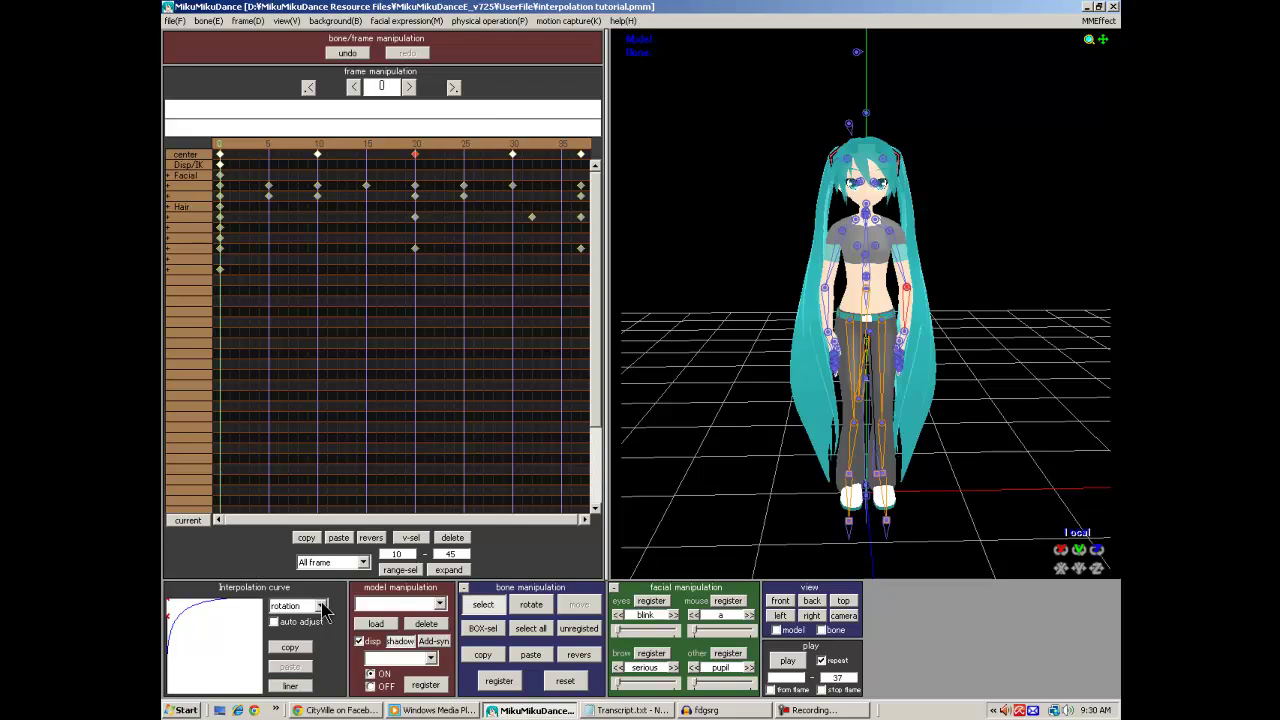
{"action": "left_click", "coordinate": [287, 687]}
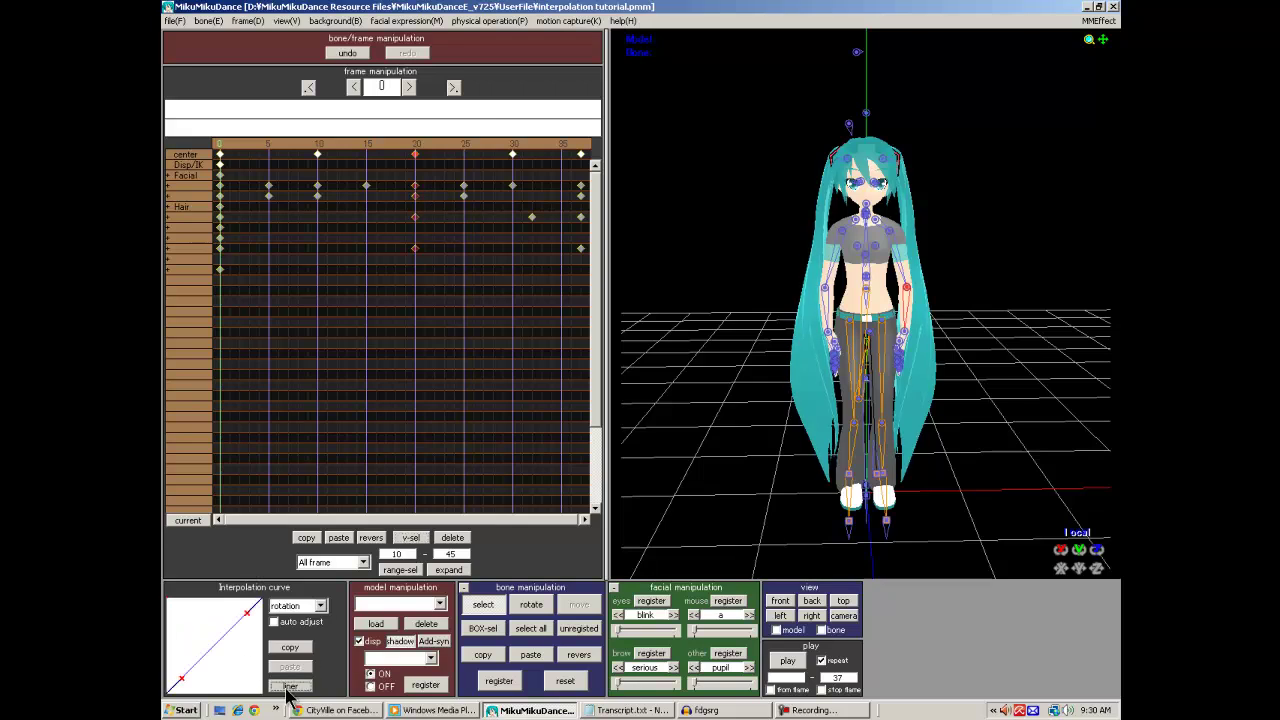
{"action": "left_click_drag", "start_coordinate": [247, 612], "coordinate": [169, 598]}
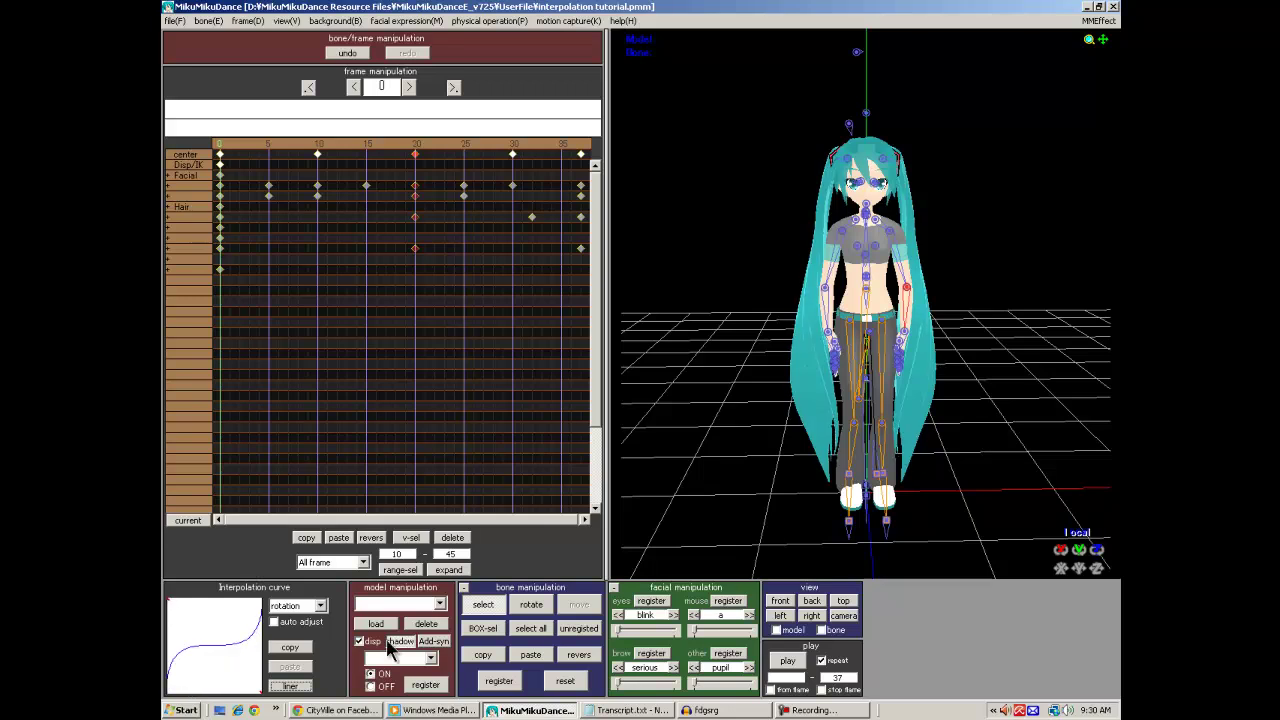
{"action": "left_click", "coordinate": [789, 662]}
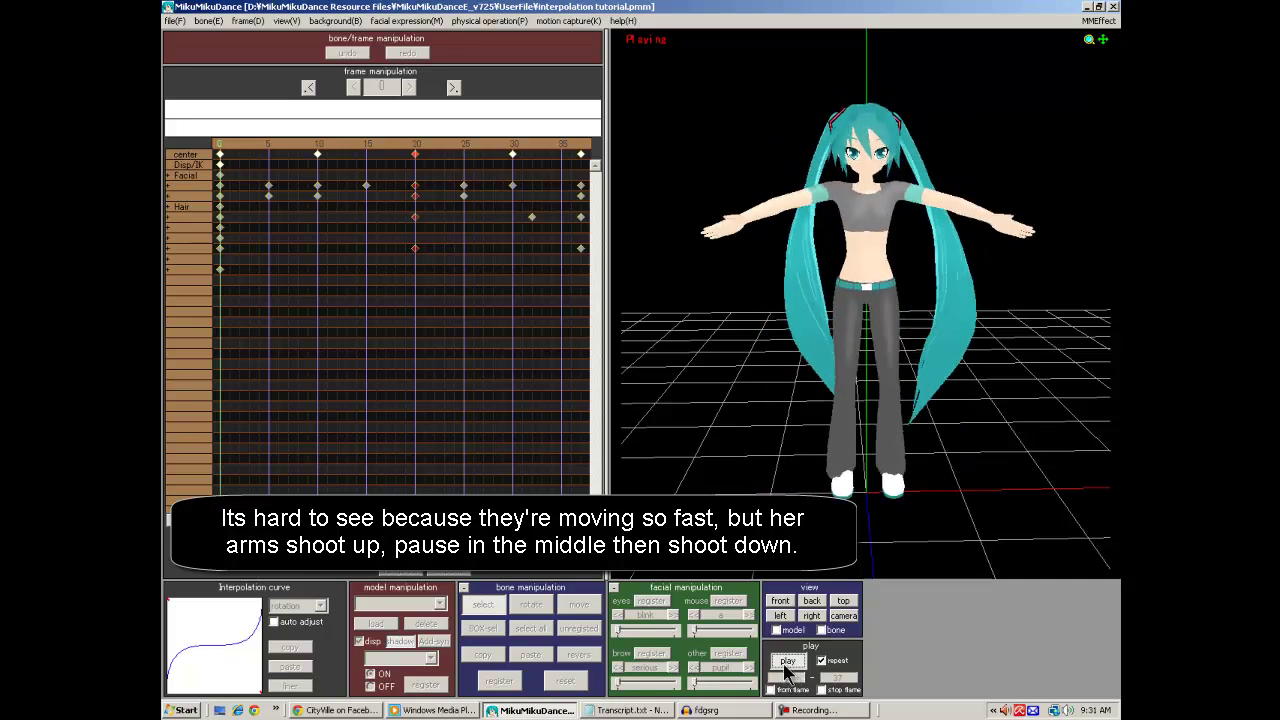
{"action": "left_click", "coordinate": [787, 662]}
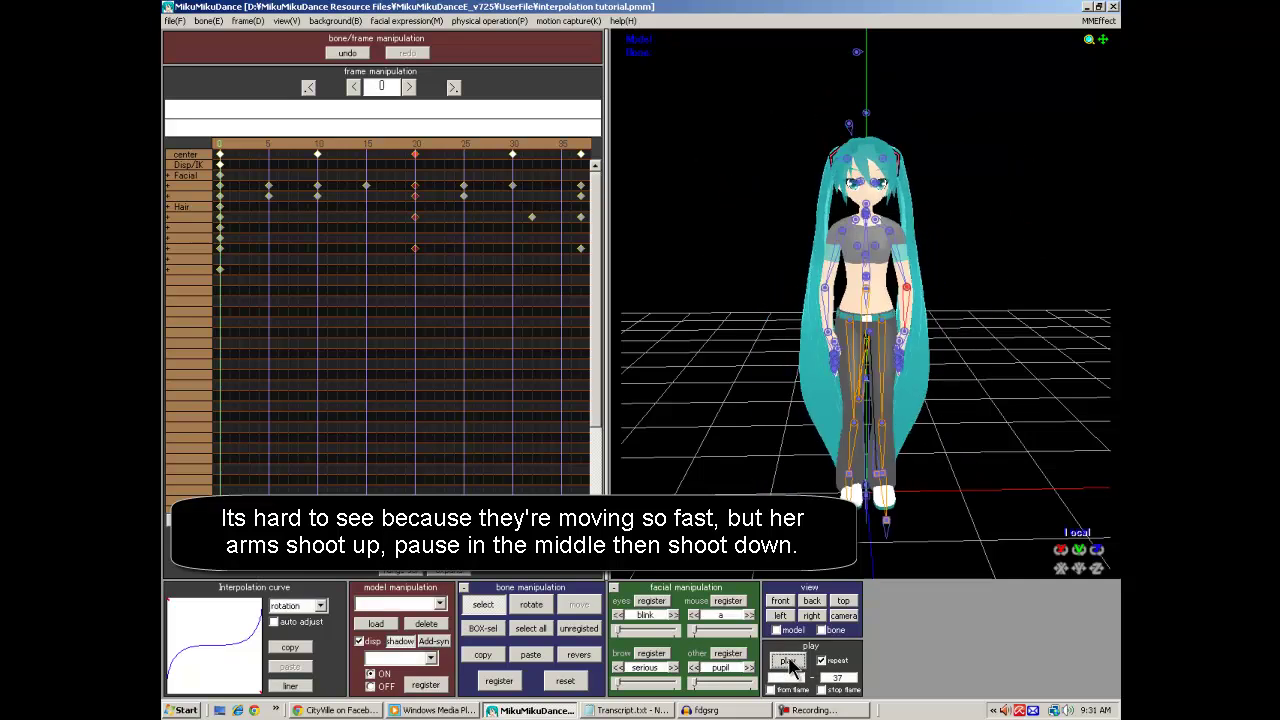
- Reset the frame-20 curve to a straight line and select every frame-20 key
{"action": "left_click", "coordinate": [289, 685]}
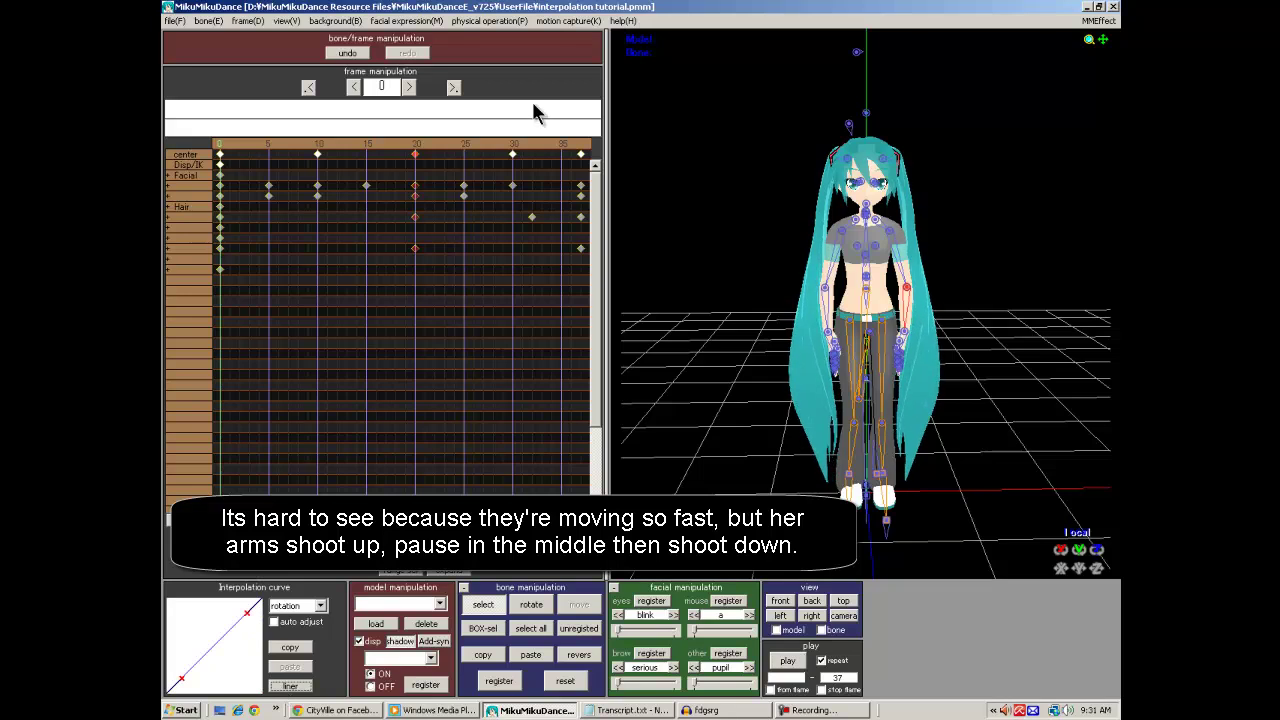
{"action": "left_click", "coordinate": [580, 153]}
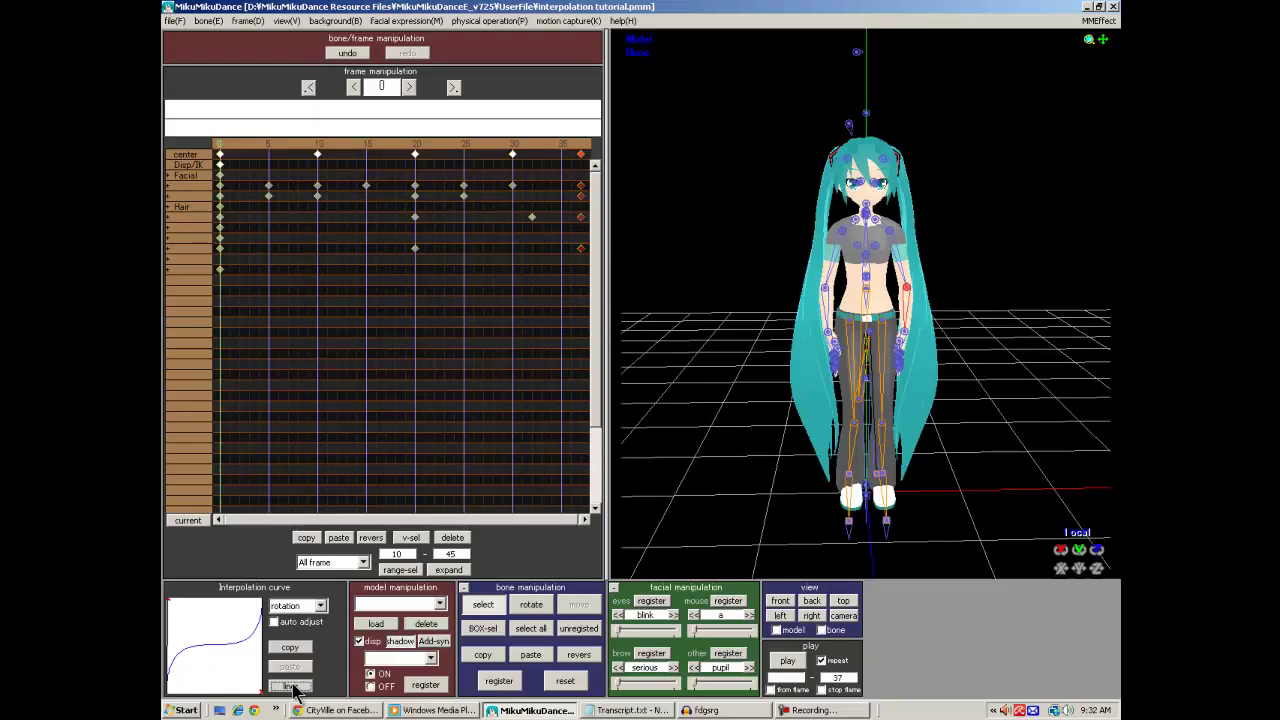
{"action": "left_click", "coordinate": [290, 685]}
{"action": "left_click", "coordinate": [389, 196]}
{"action": "left_click", "coordinate": [415, 153]}
{"action": "left_click", "coordinate": [411, 537]}
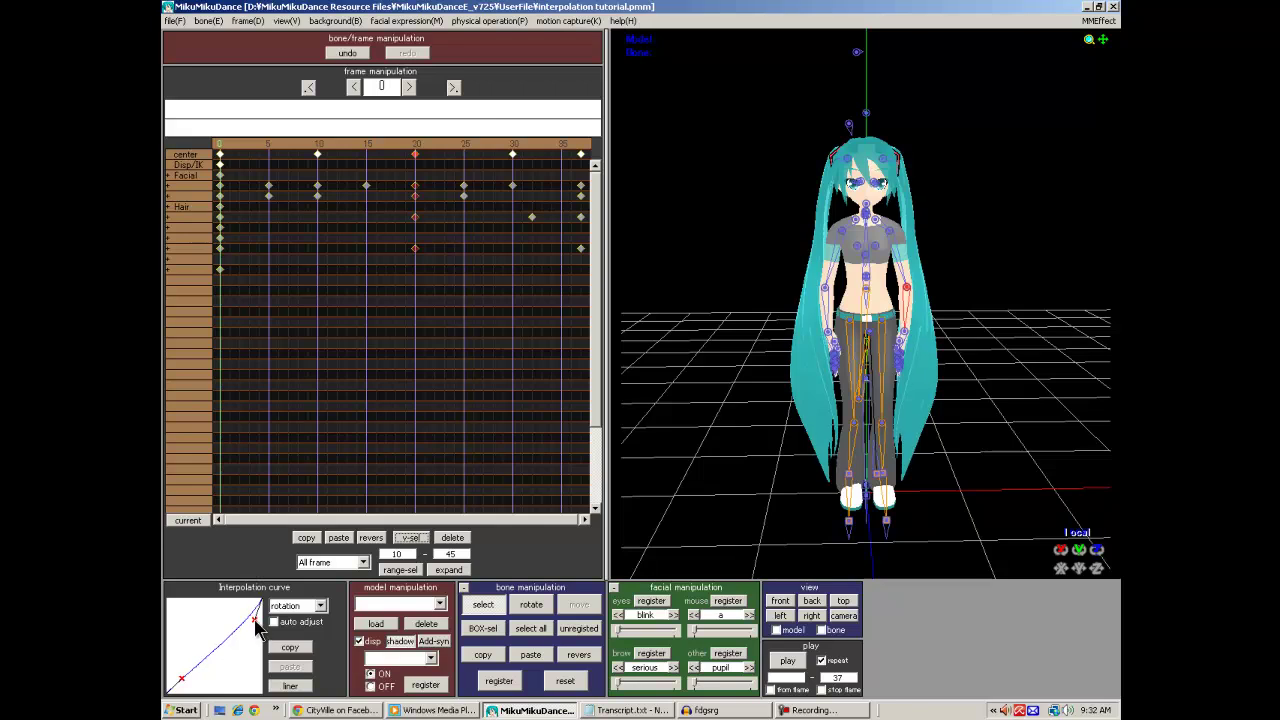
- Give the frame-35 keys a slight curve bend and play the jumping jacks to check the landing
{"action": "left_click", "coordinate": [581, 153]}
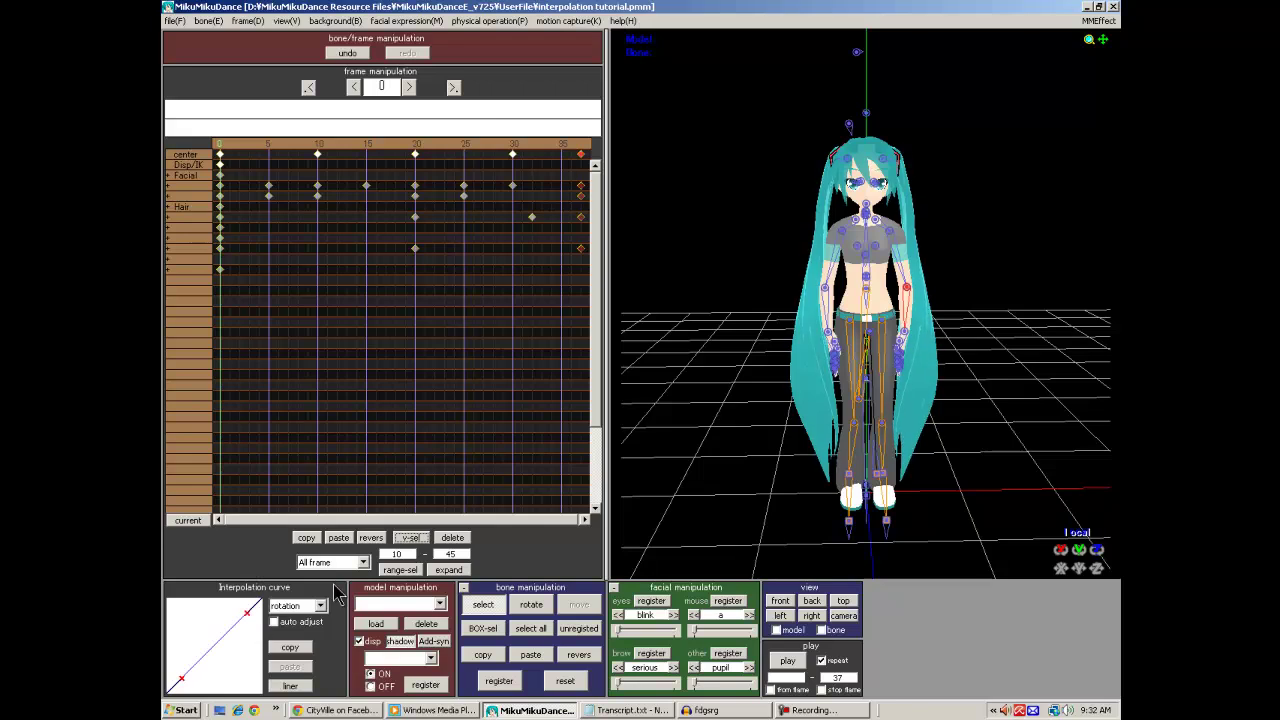
{"action": "left_click_drag", "start_coordinate": [247, 612], "coordinate": [257, 621]}
{"action": "left_click", "coordinate": [787, 662]}
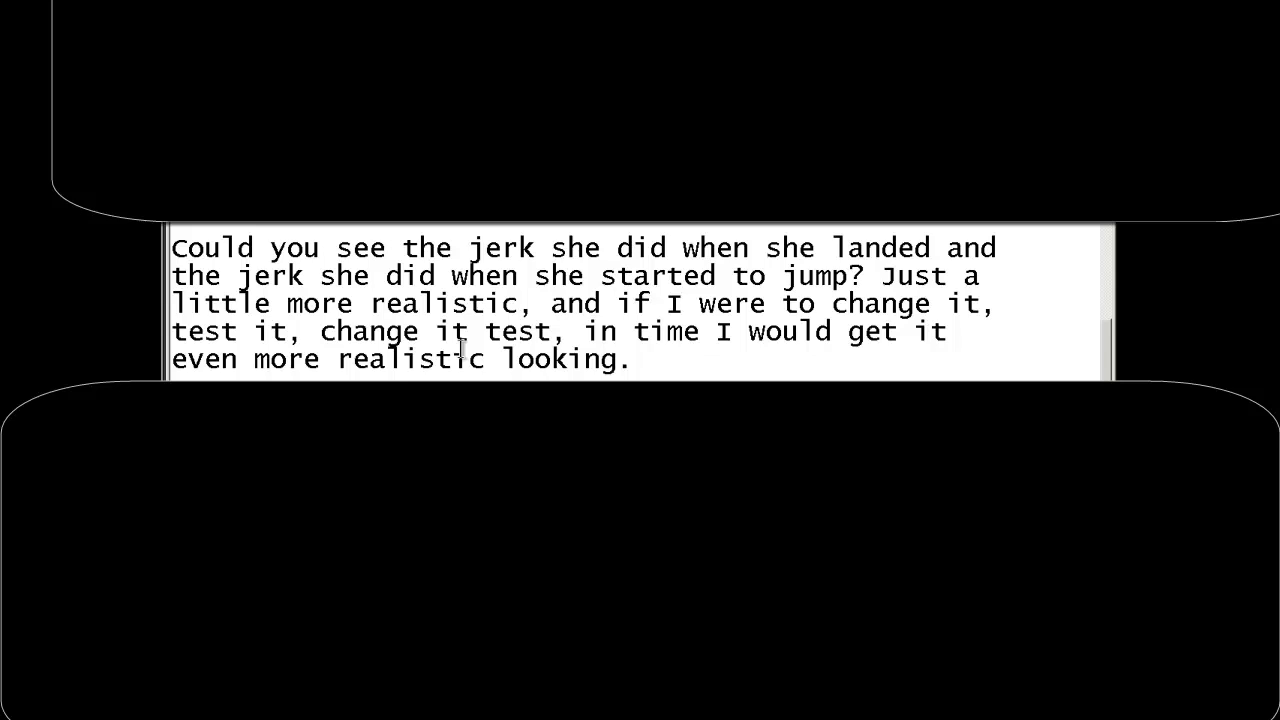
{"action": "left_click", "coordinate": [552, 331]}
{"action": "type", "text": "it"}
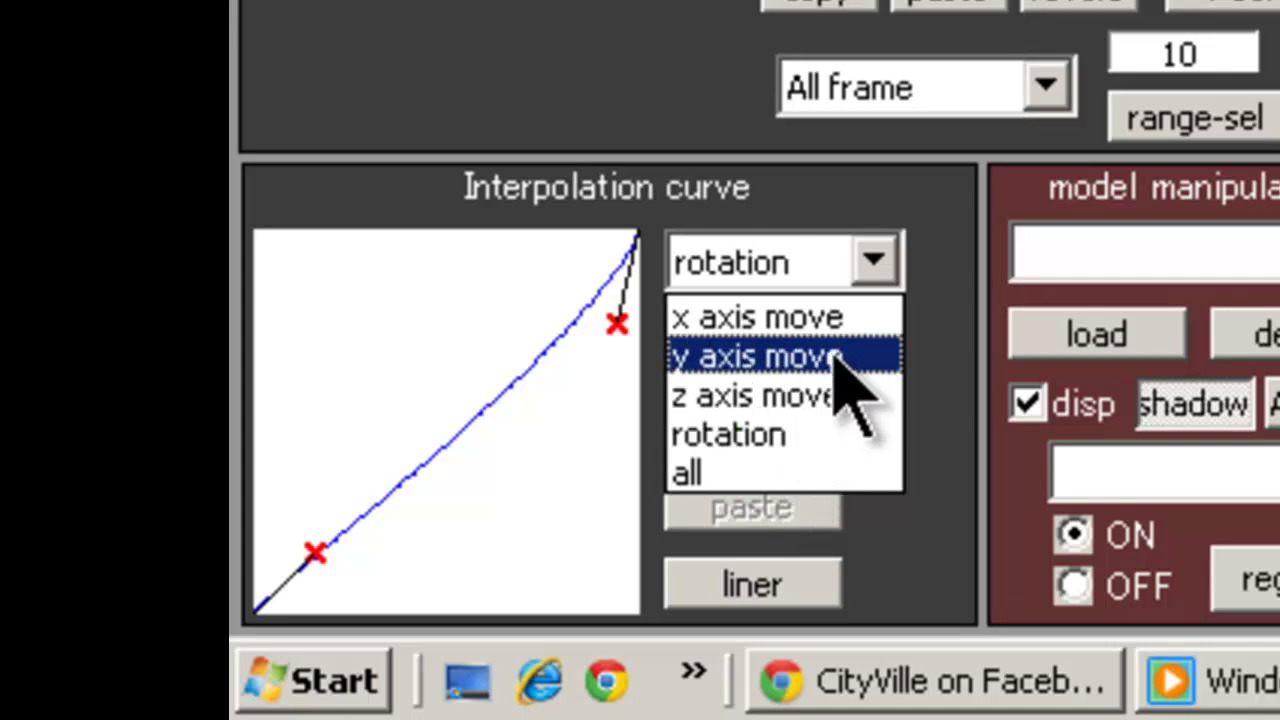
{"action": "left_click", "coordinate": [862, 262]}
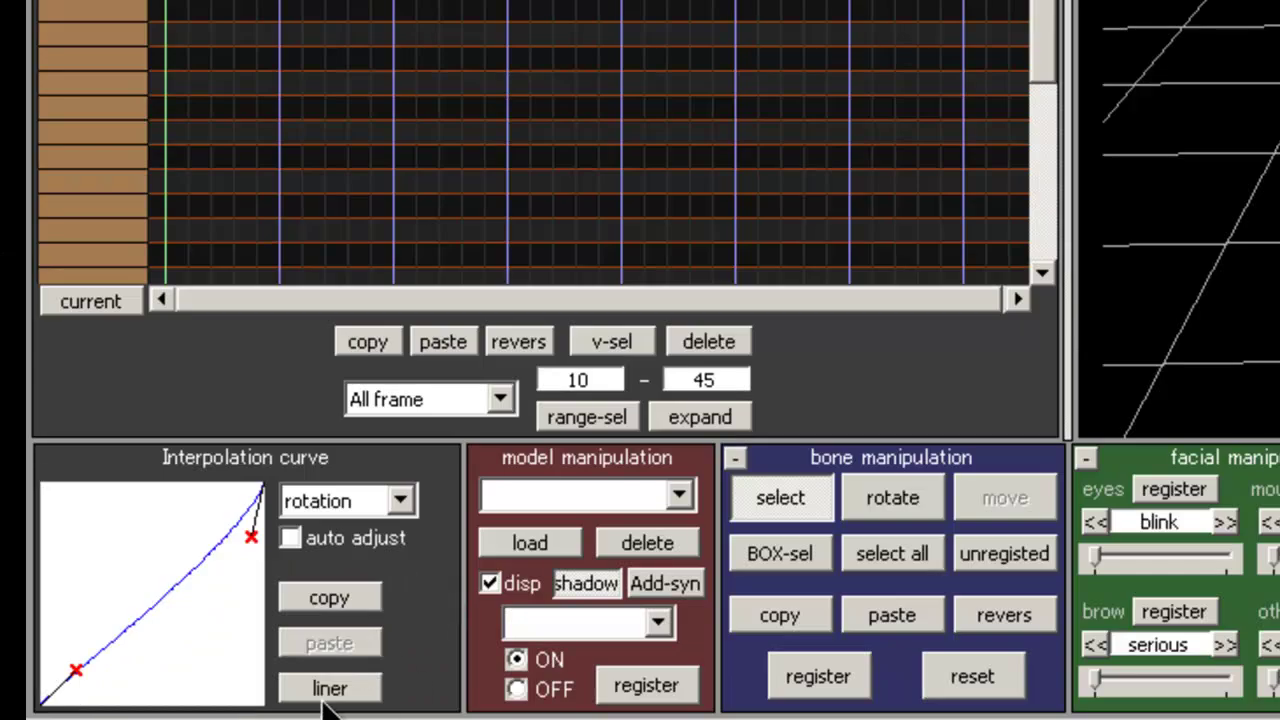
- Demonstrate an ease-in bend on the rotation curve, then reset it to a straight line
{"action": "left_click", "coordinate": [288, 686]}
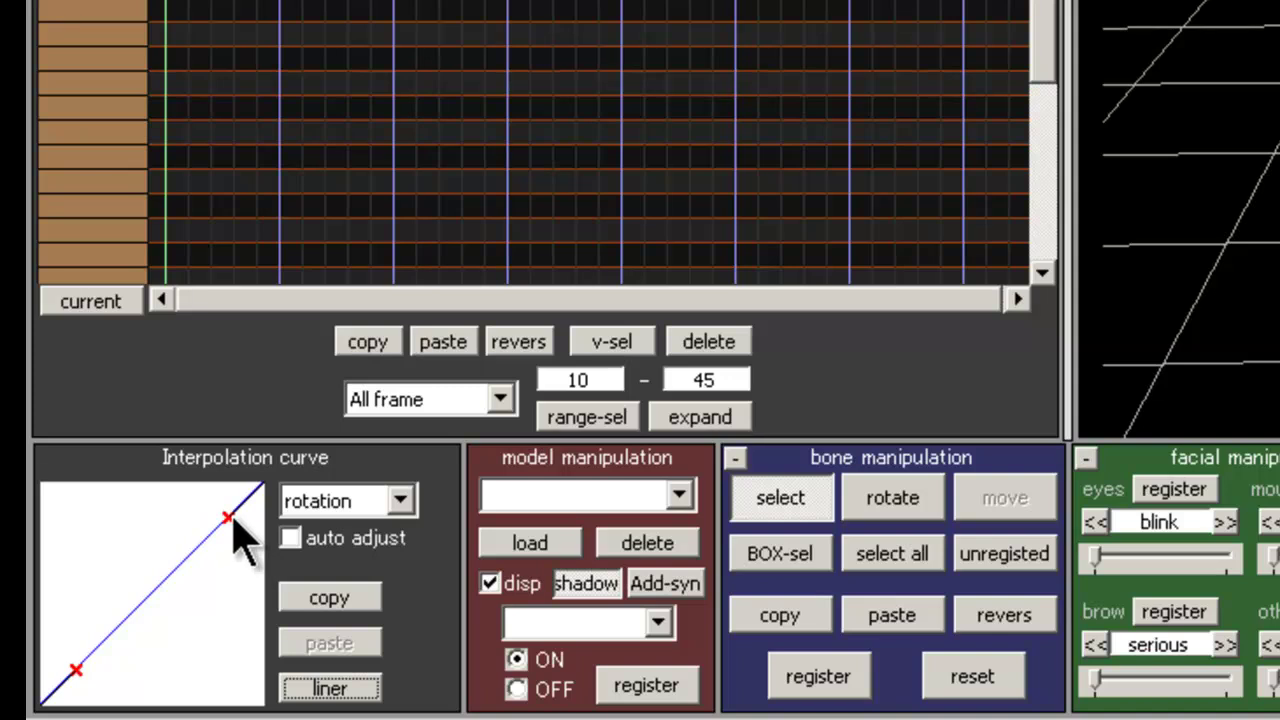
{"action": "left_click_drag", "start_coordinate": [231, 519], "coordinate": [215, 703]}
{"action": "left_click", "coordinate": [312, 688]}
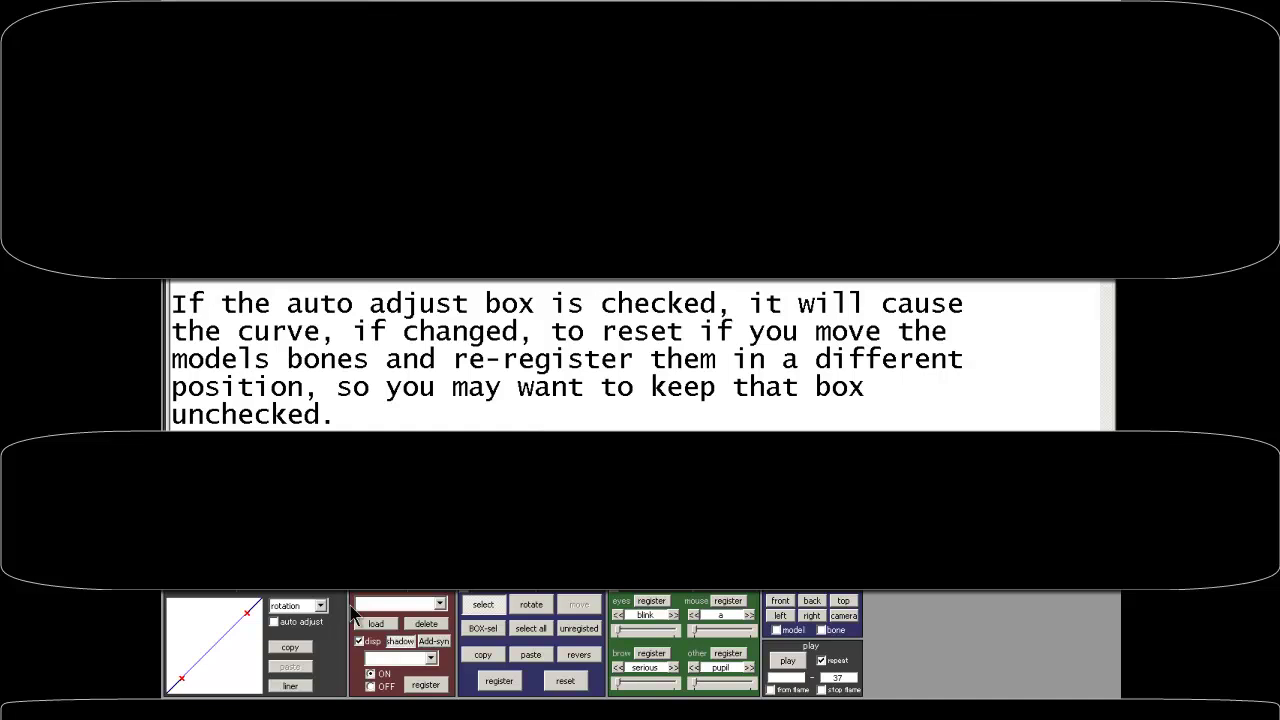
- Toggle the auto adjust checkbox on and off, leaving it unchecked
{"action": "left_click", "coordinate": [290, 538]}
{"action": "left_click", "coordinate": [418, 537]}
{"action": "left_click", "coordinate": [418, 537]}
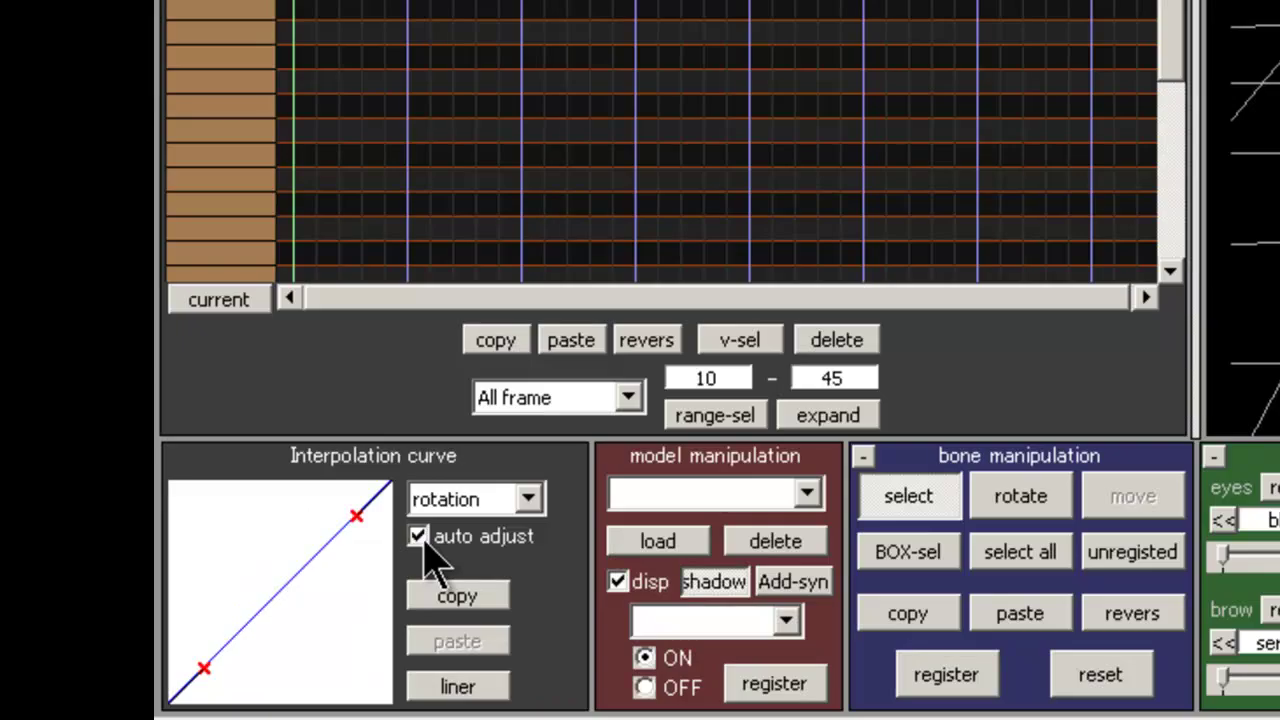
{"action": "left_click", "coordinate": [418, 537]}
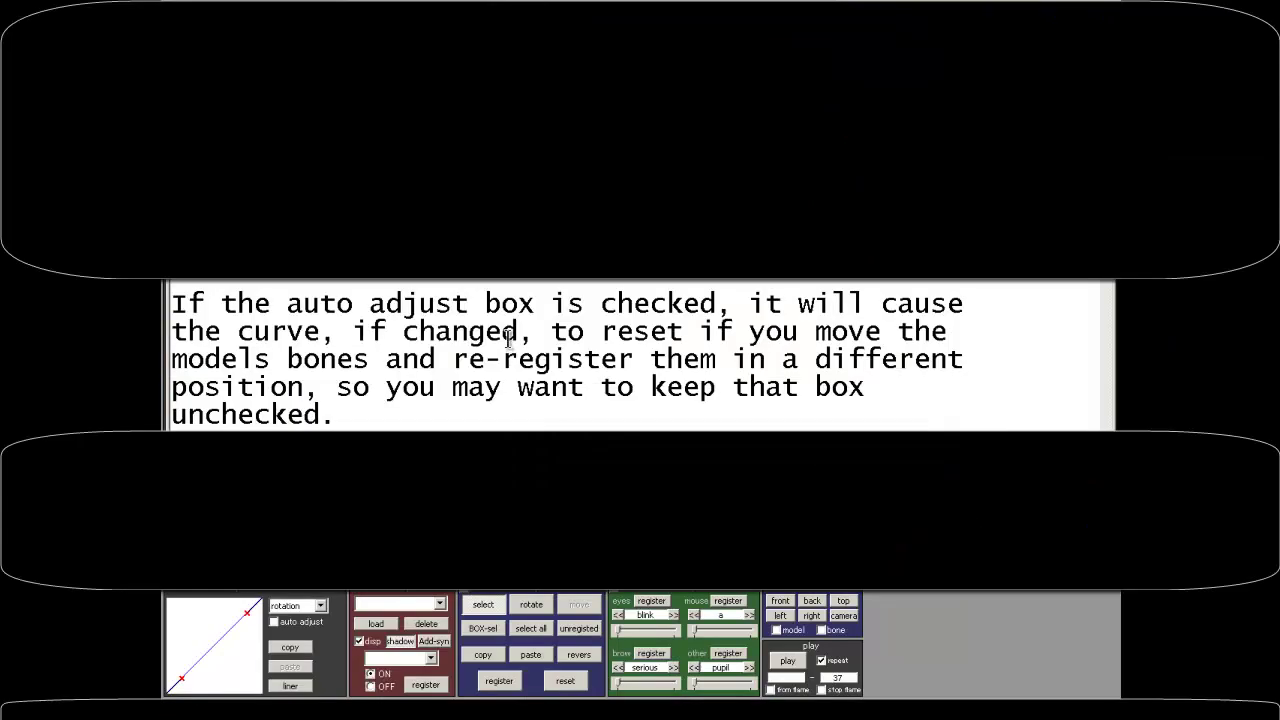